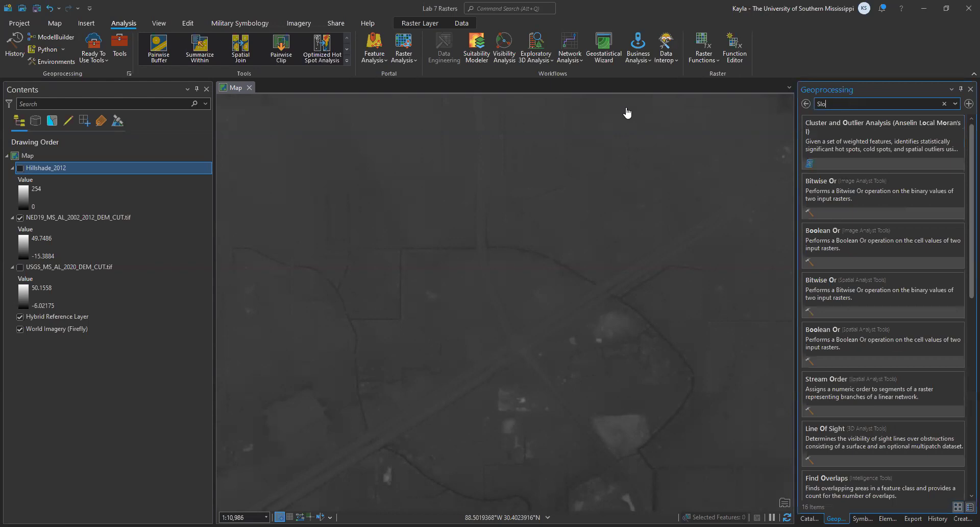
Open the 3D Analyst Slope tool with NED19_MS_AL_2002_2012_DEM_CUT.tif as the input raster and Slope_2012 as the output raster
type("pe")
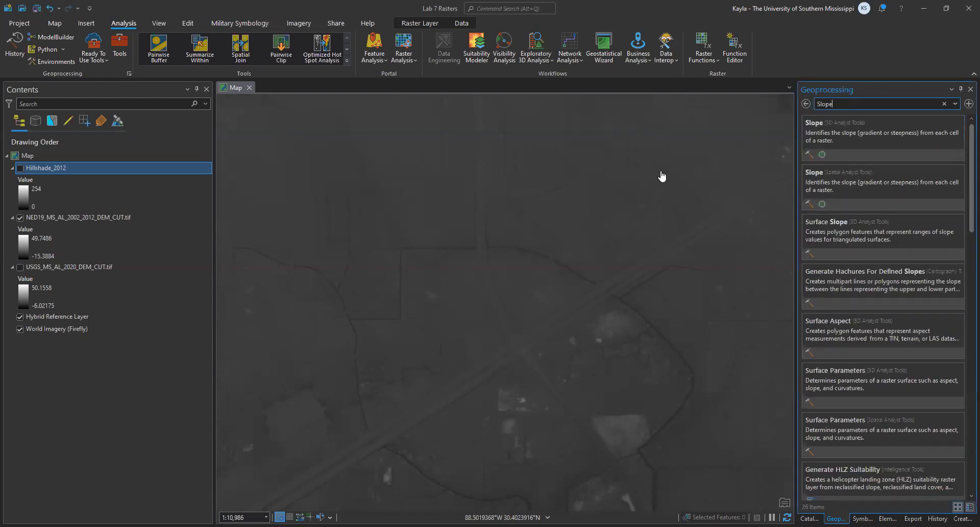
left_click(856, 139)
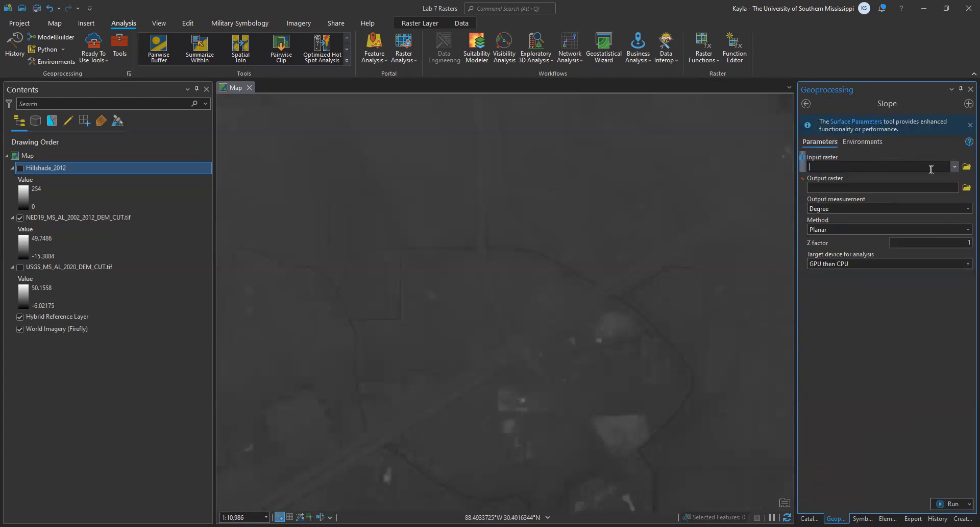
left_click(954, 168)
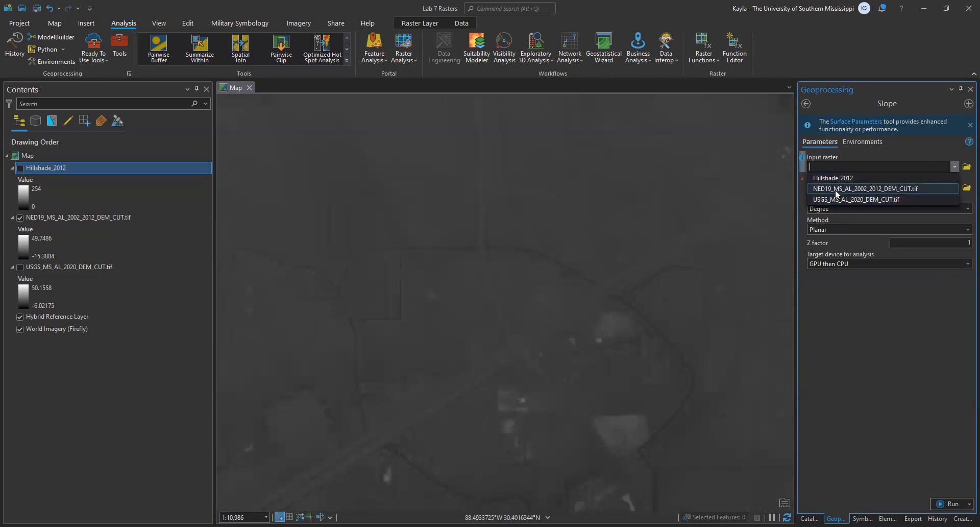
left_click(838, 189)
left_click(860, 186)
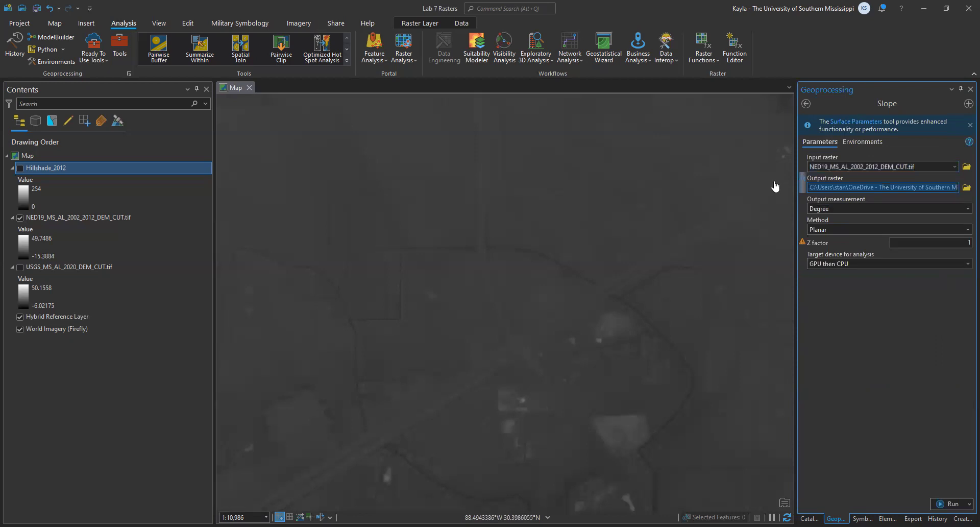
type("Slope_2012")
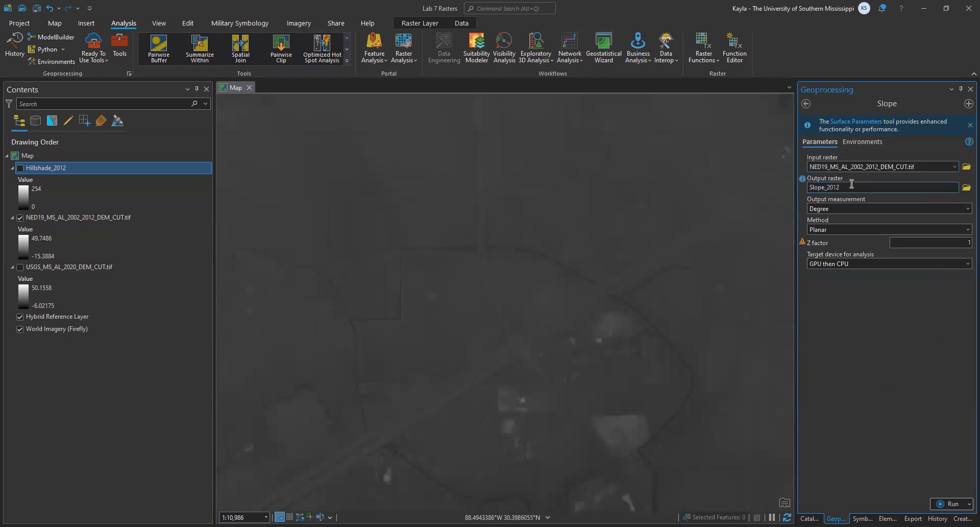
Review the output measurement and method options, keep Degree and Planar, and run the Slope tool
left_click(968, 208)
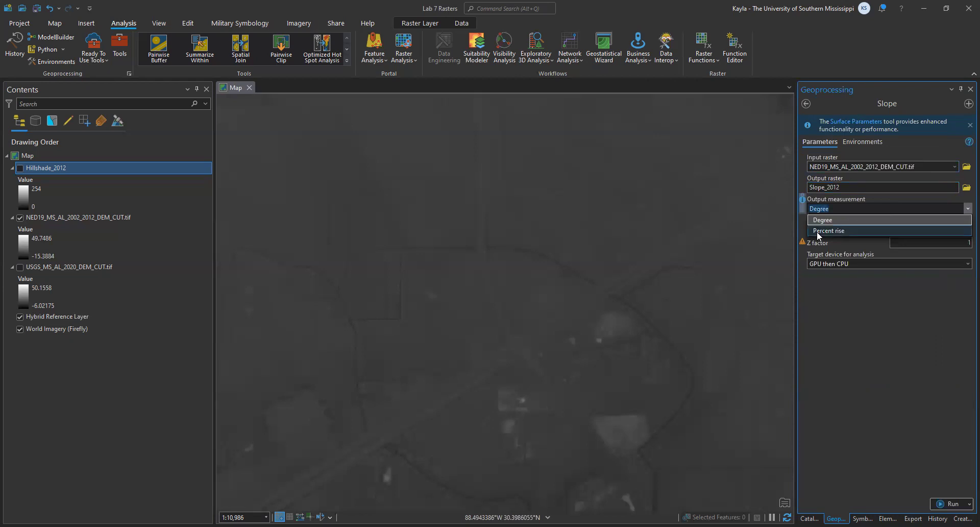
left_click(868, 326)
left_click(967, 230)
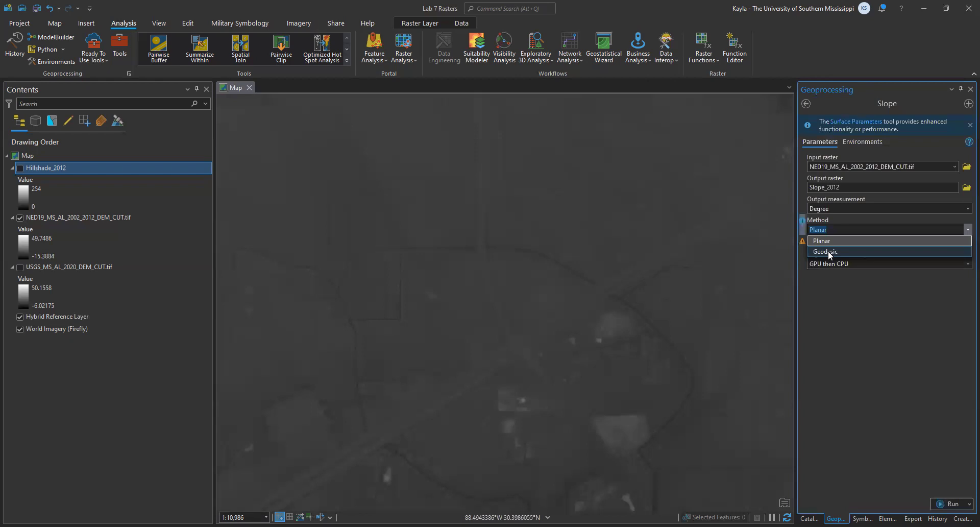
left_click(884, 329)
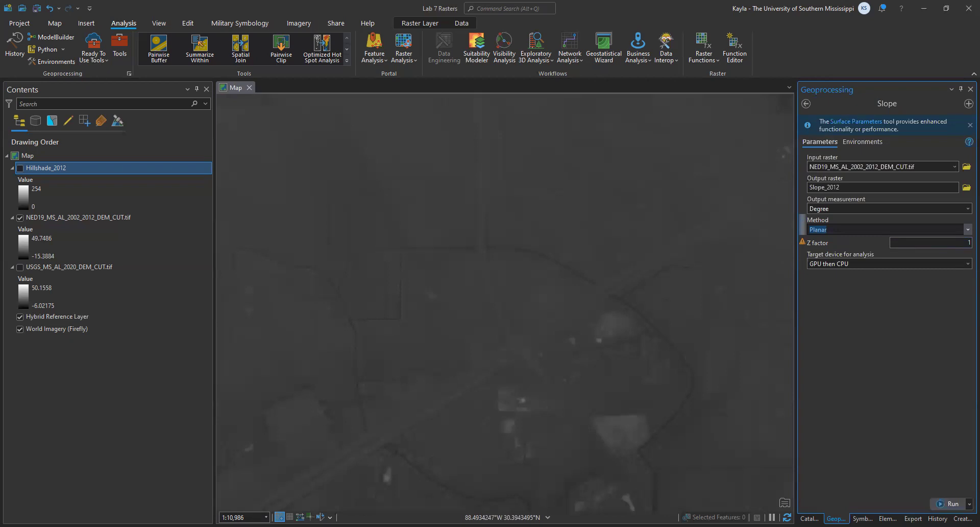
left_click(950, 504)
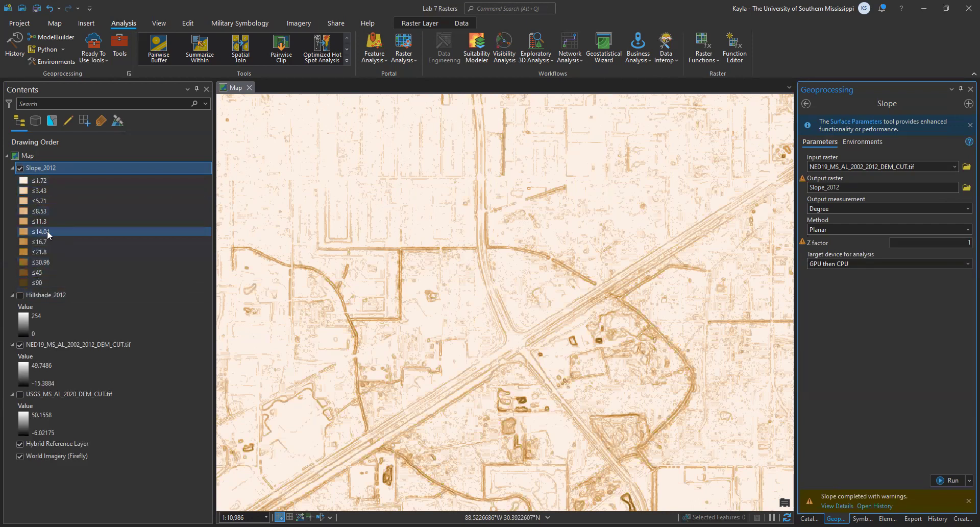
Examine the slope shading on the Slope_2012 raster along the roads, drainage channels, shoreline and large terraced mound
scroll(681, 277, "down", 1)
scroll(541, 204, "down", 1)
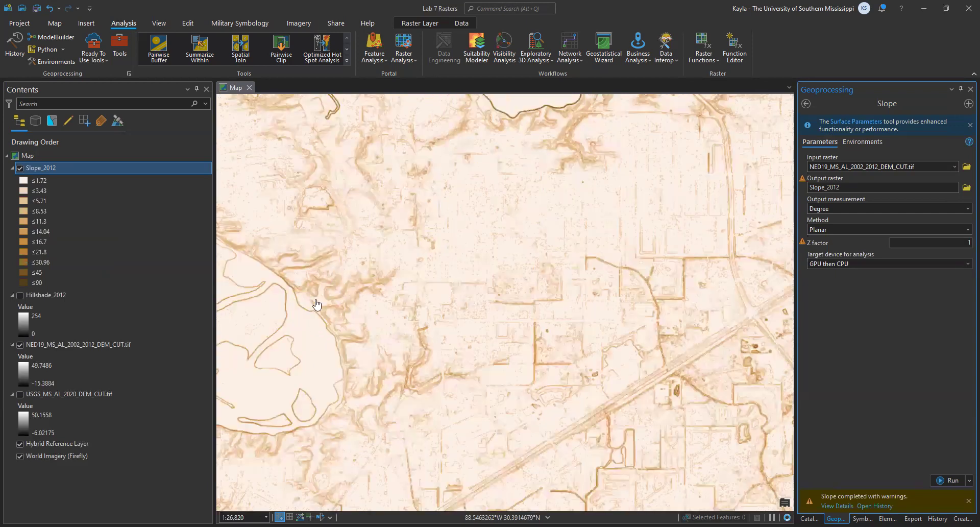
scroll(303, 296, "up", 1)
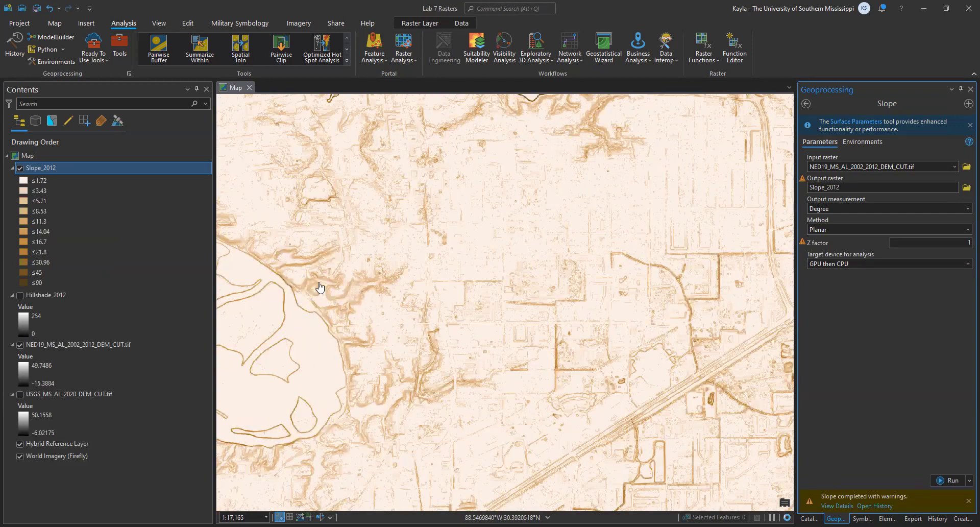
scroll(459, 371, "up", 1)
scroll(421, 403, "up", 1)
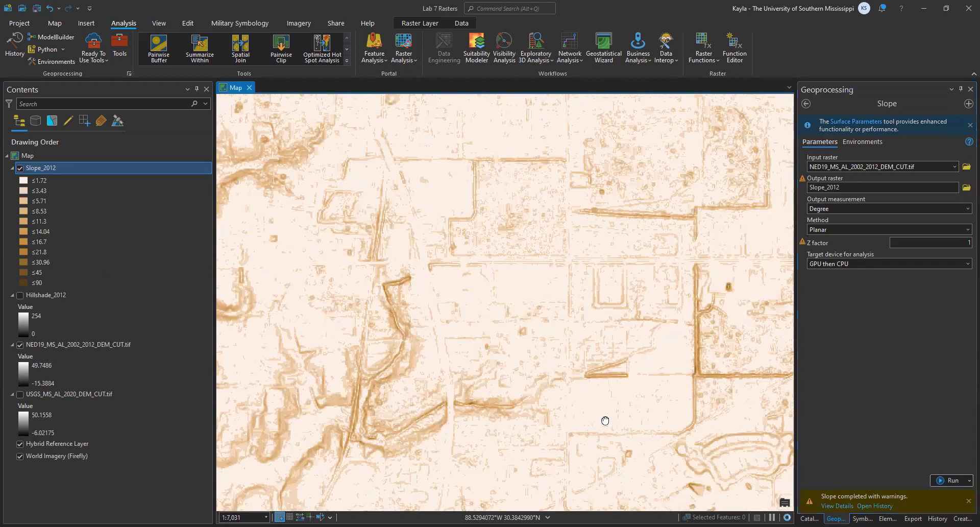
left_click_drag(609, 427, 596, 416)
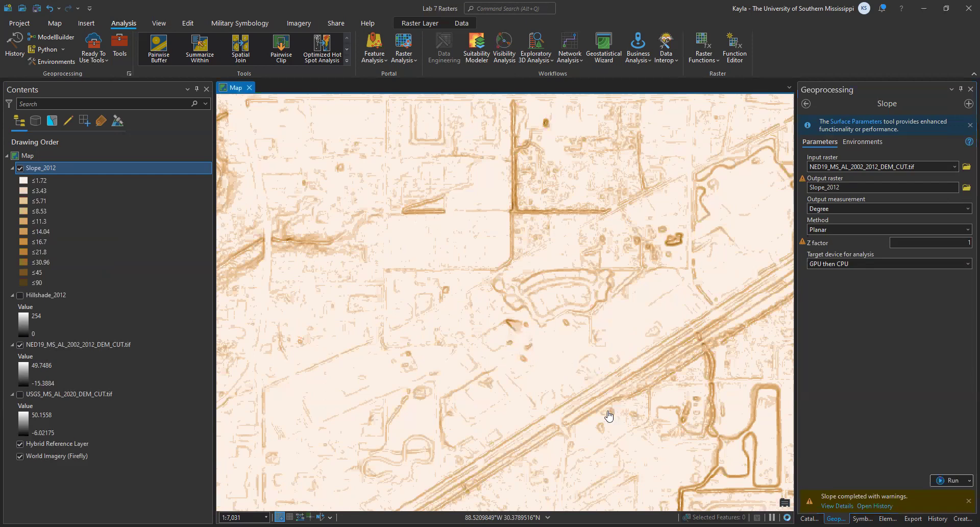
scroll(610, 347, "down", 2)
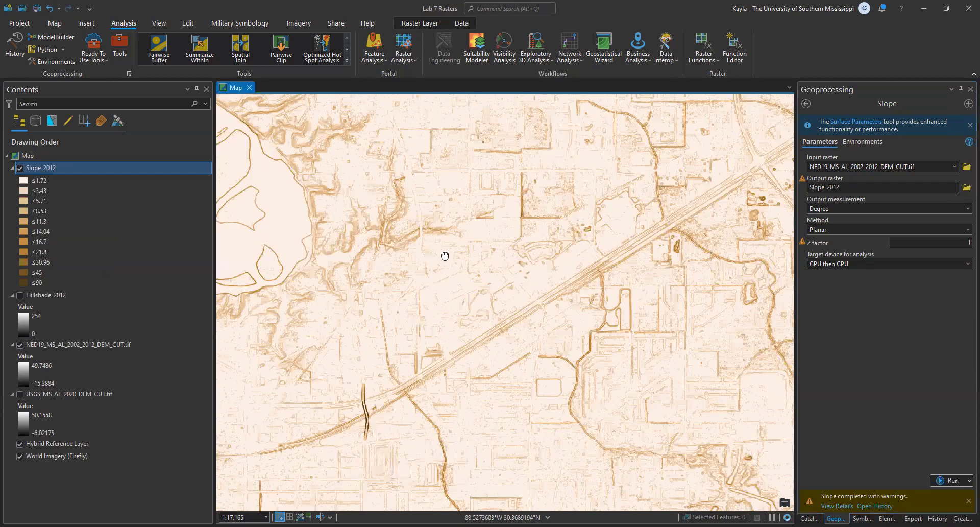
scroll(500, 385, "down", 2)
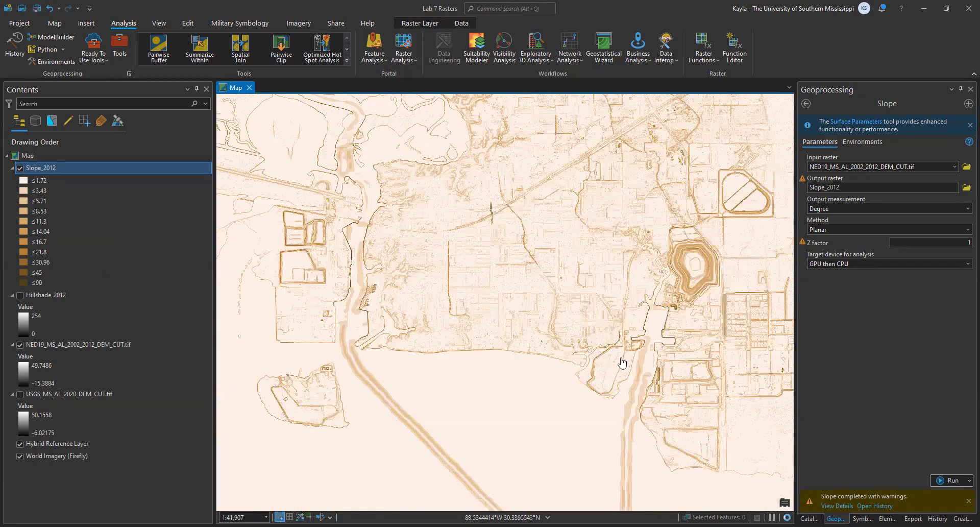
scroll(621, 312, "up", 3)
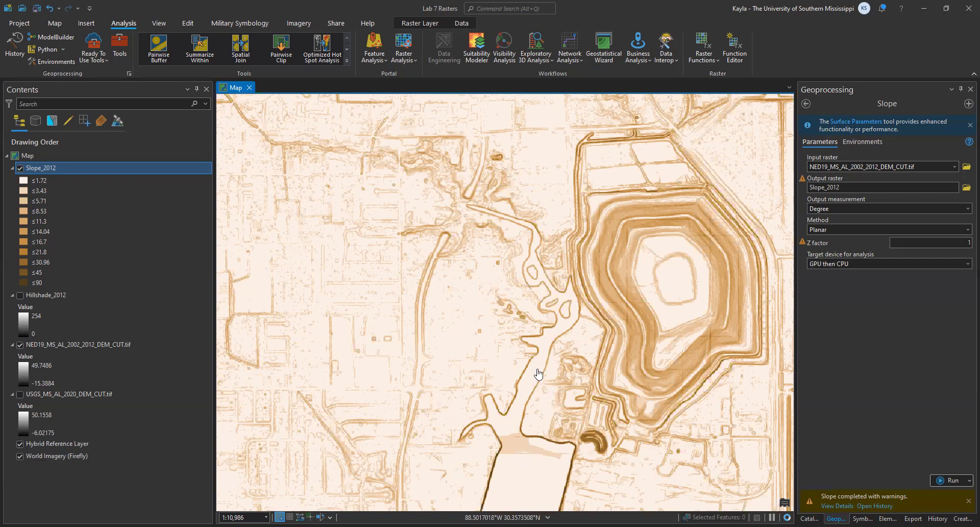
scroll(546, 340, "up", 2)
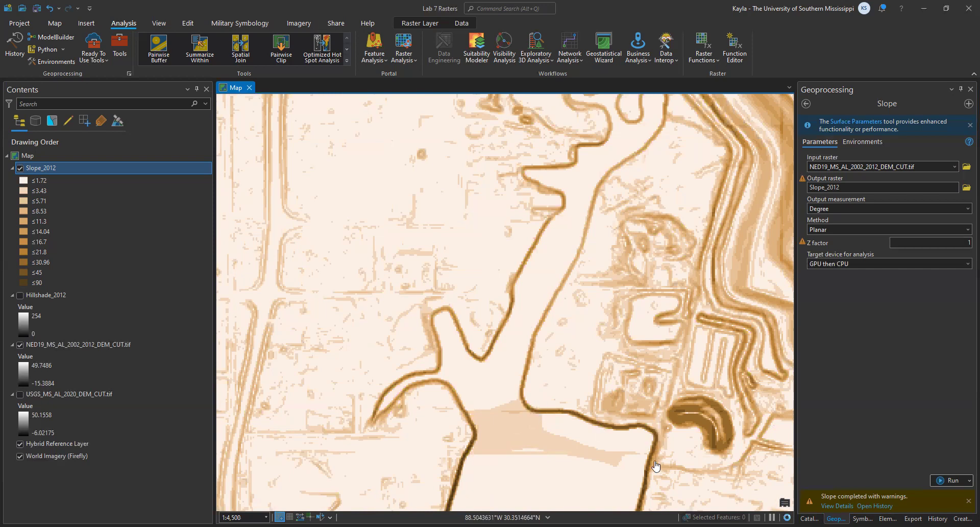
scroll(596, 451, "down", 2)
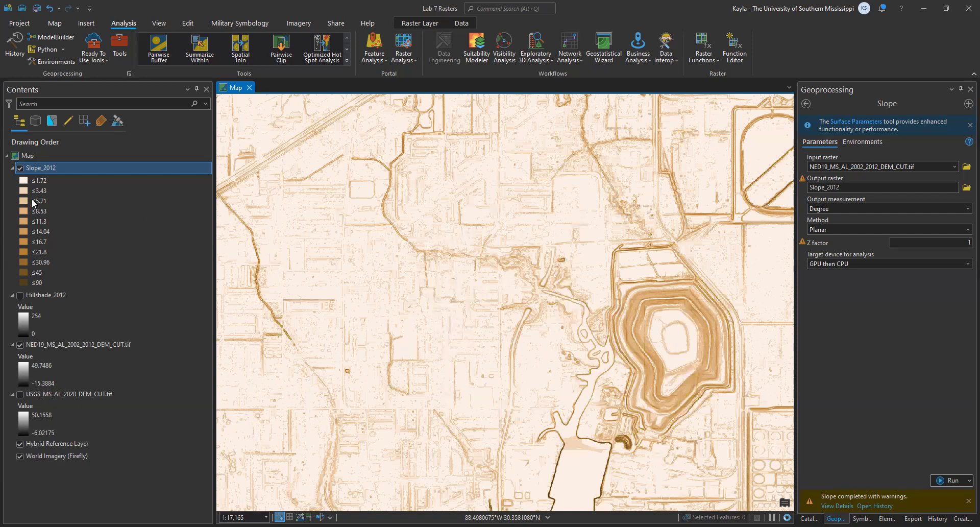
Inspect the Slope_2012 raster around the circular storage tanks, the western residential canals, the river channel and the raster's outer edges
left_click(21, 295)
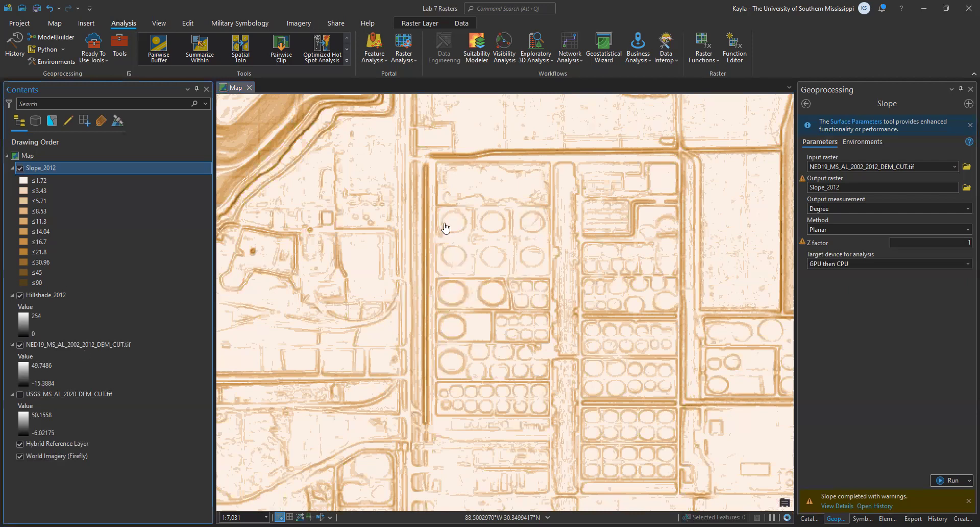
key("space")
left_click_drag(577, 303, 503, 146)
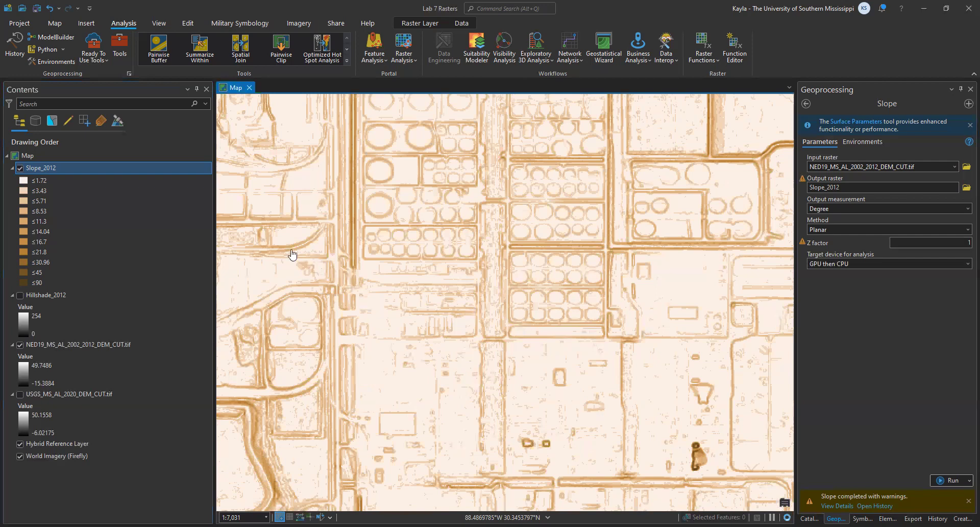
scroll(291, 253, "down", 3)
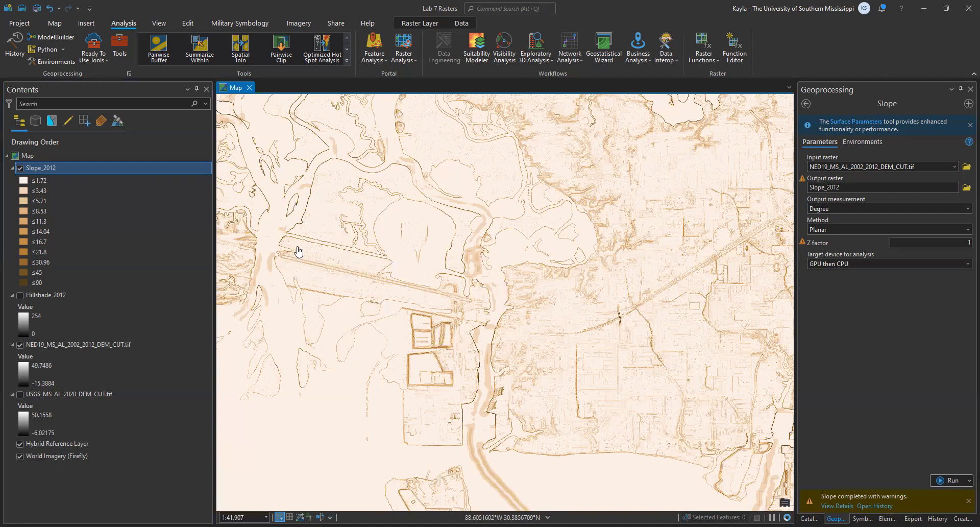
scroll(517, 397, "up", 3)
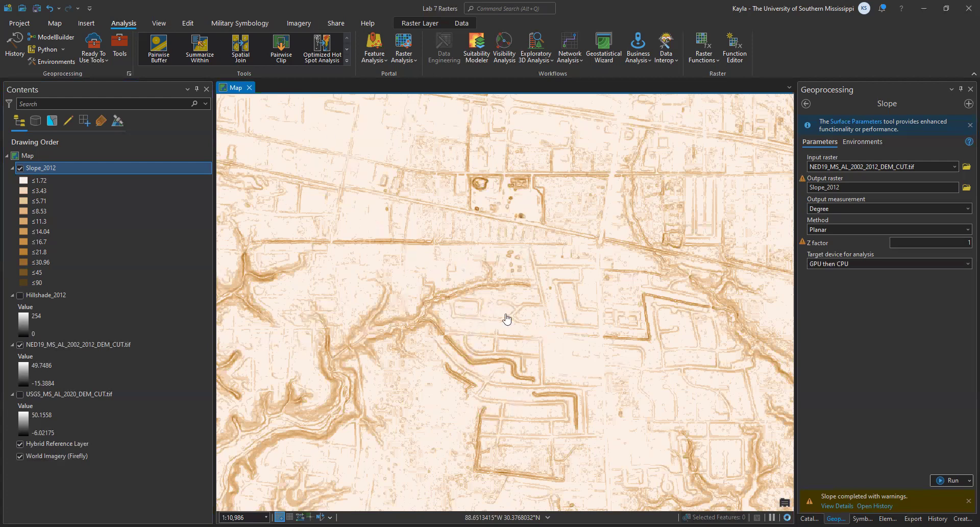
scroll(543, 281, "up", 2)
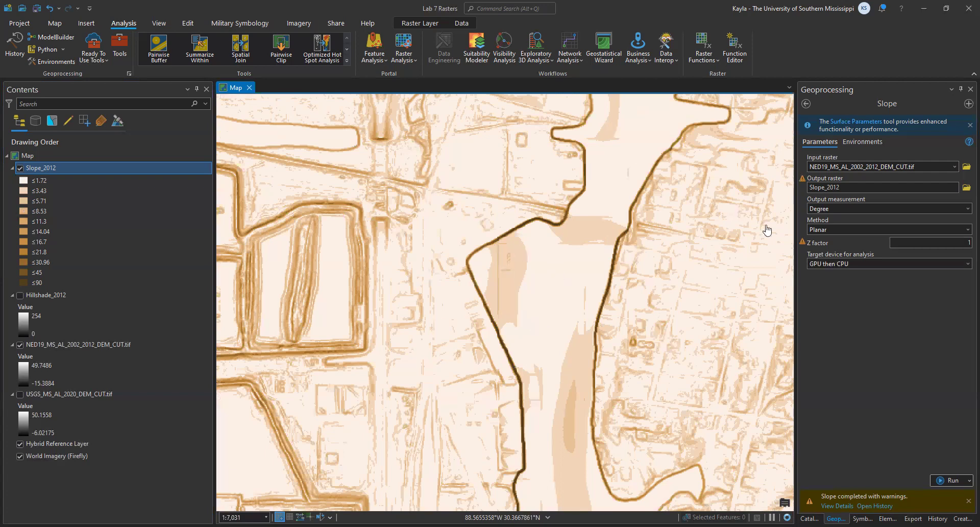
scroll(679, 245, "down", 5)
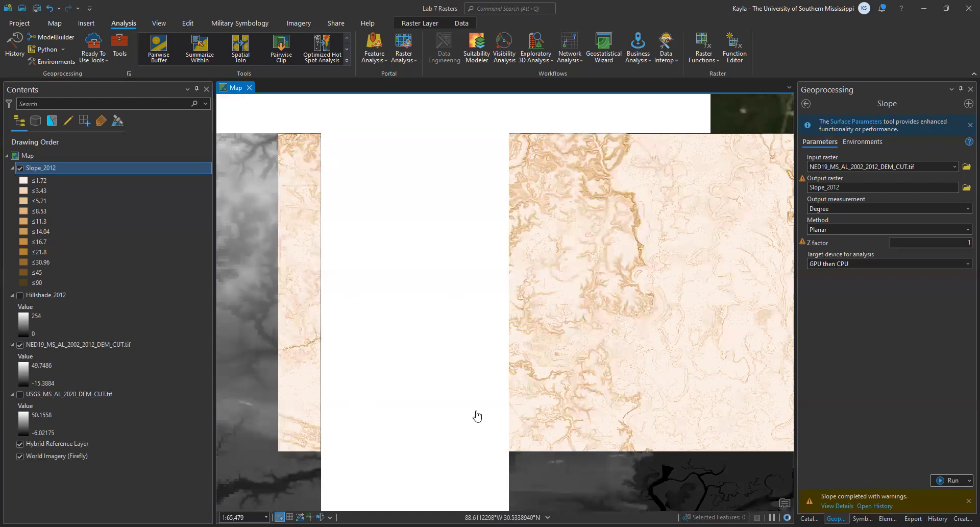
scroll(482, 326, "down", 2)
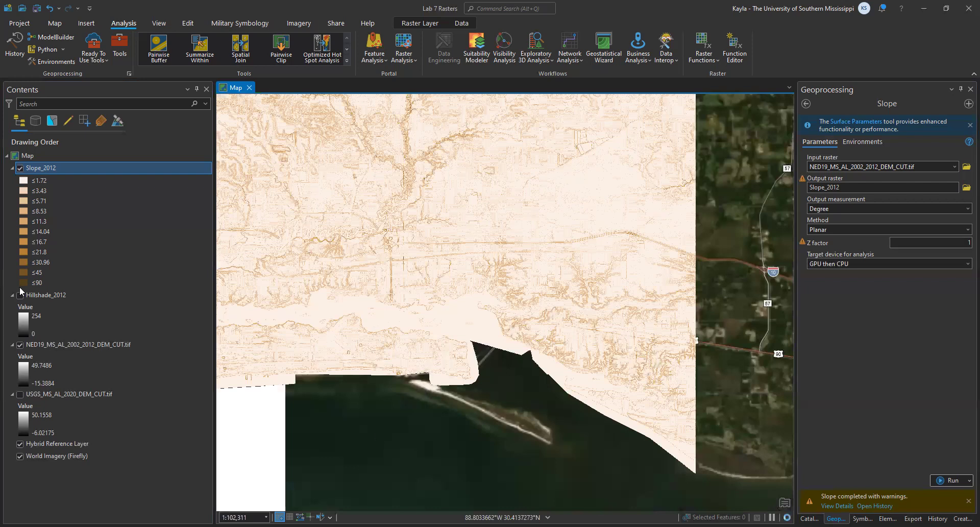
Collapse the legend of NED19_MS_AL_2002_2012_DEM_CUT.tif and hide that layer, leaving Slope_2012 displayed over the basemap
left_click(12, 344)
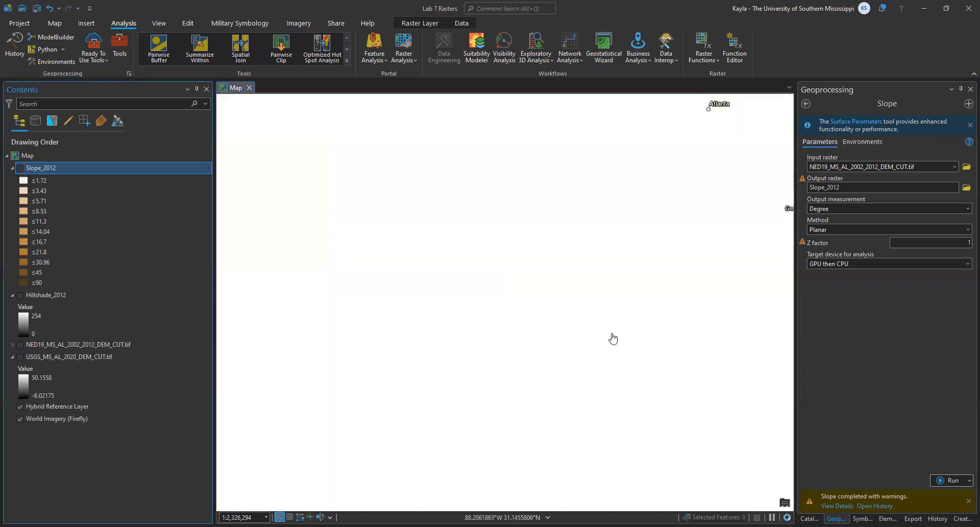
left_click_drag(730, 257, 562, 396)
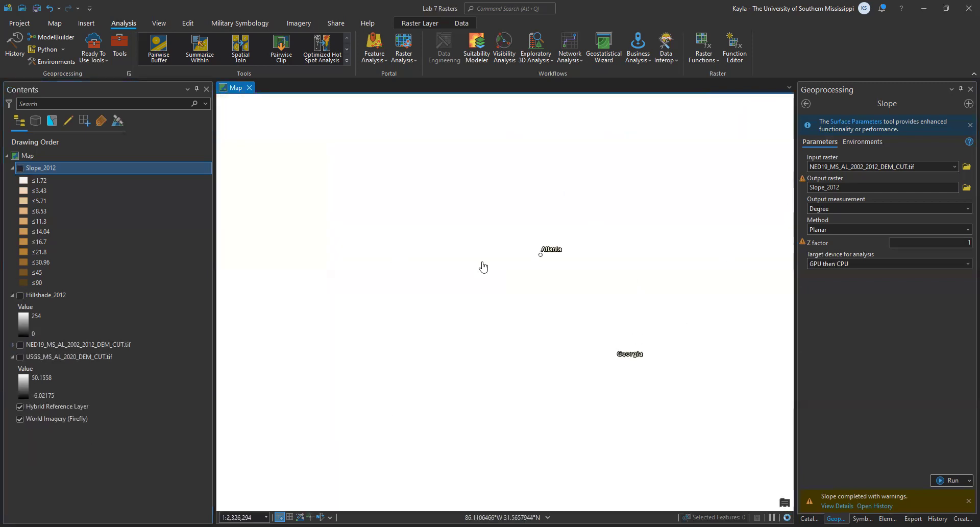
scroll(424, 339, "up", 3)
left_click_drag(569, 283, 510, 397)
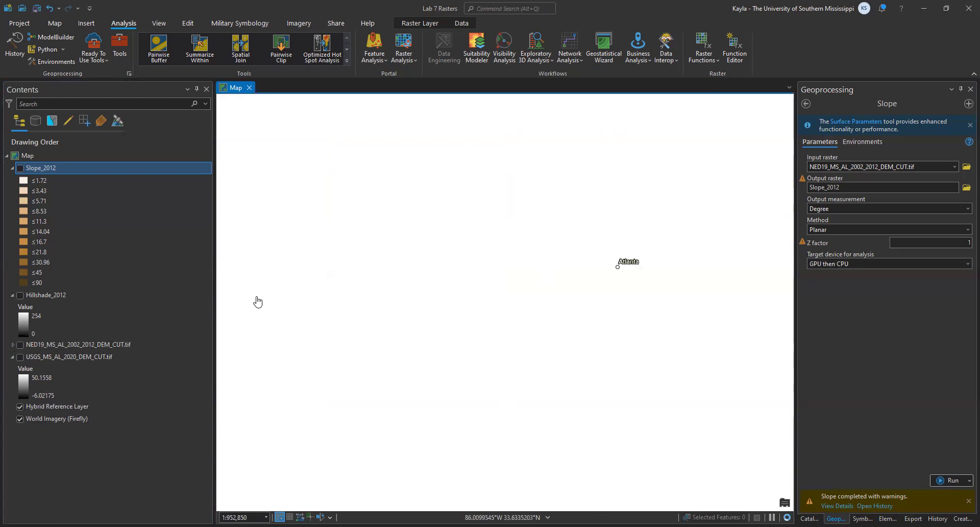
scroll(593, 303, "down", 4)
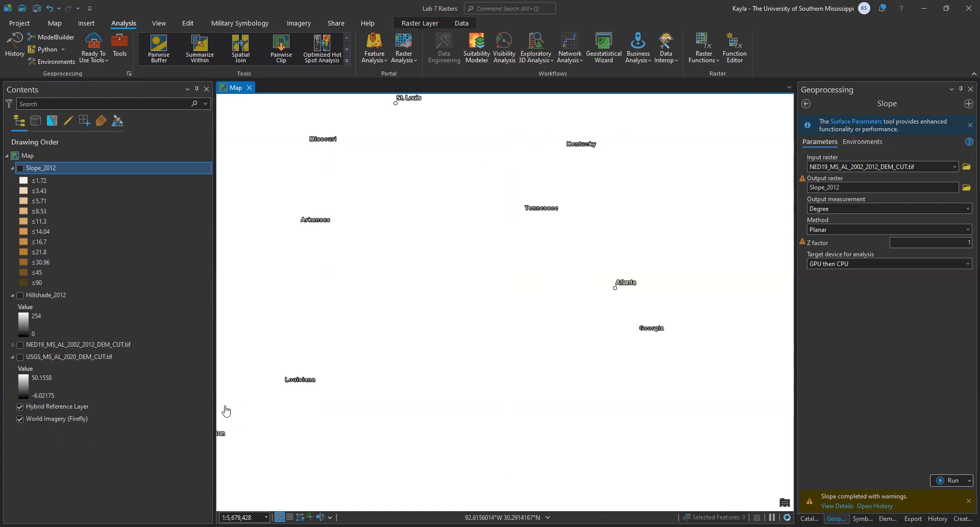
left_click(20, 168)
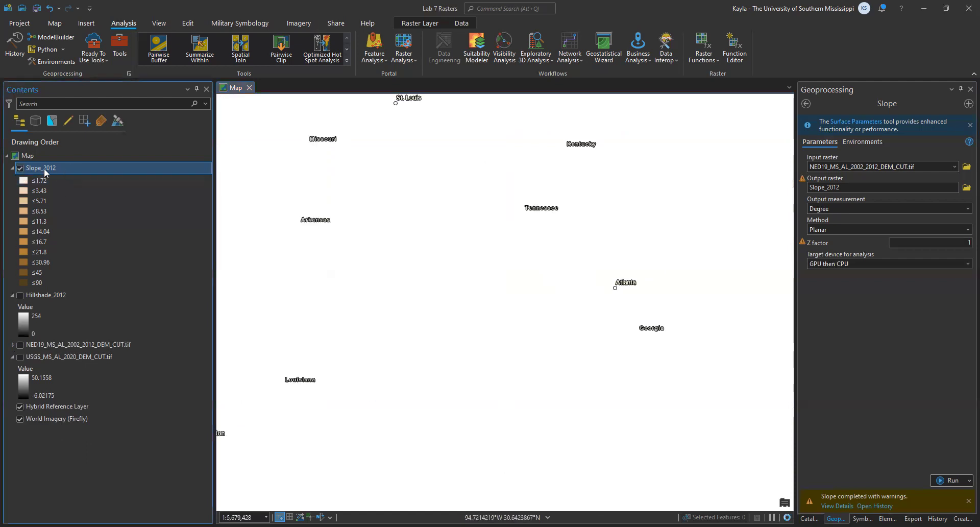
right_click(37, 167)
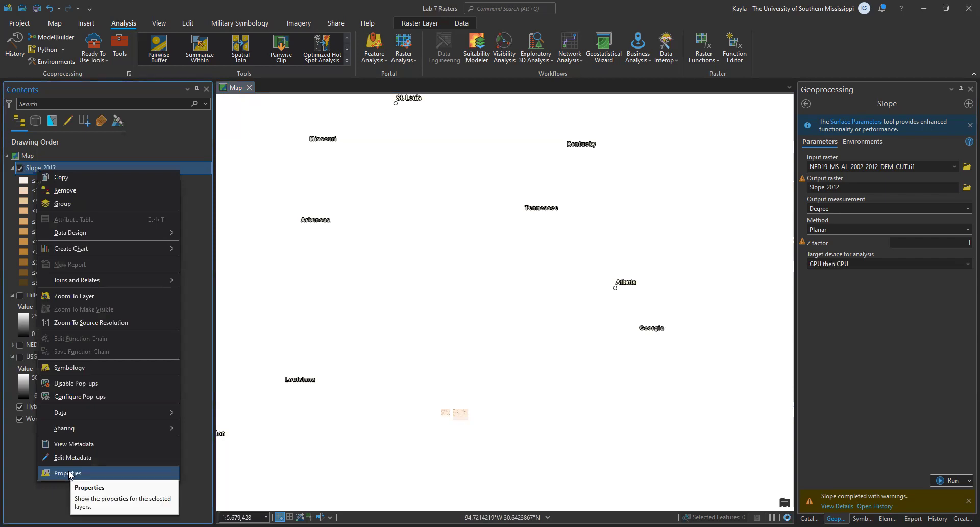
Examine the coverage of the two separate Slope_2012 areas, from the regional extent down to the river marshes
scroll(429, 444, "up", 4)
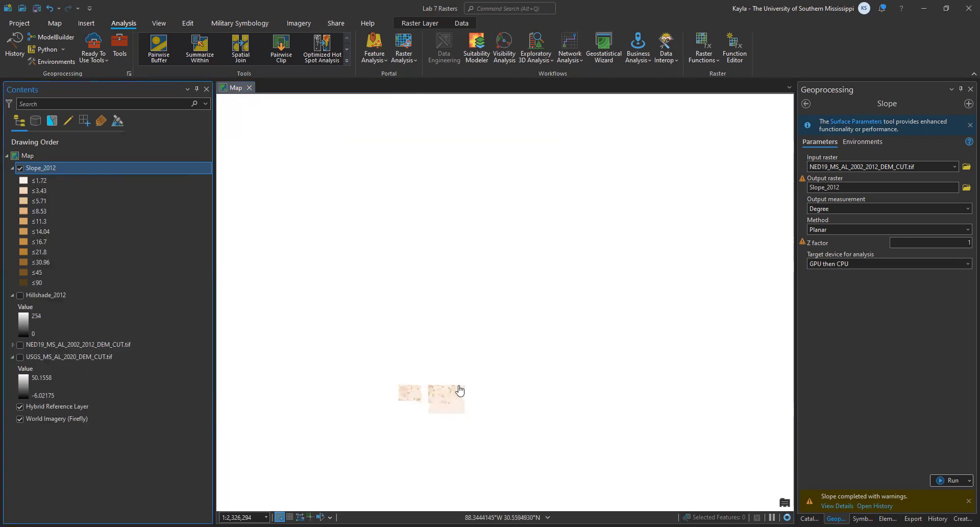
scroll(443, 390, "up", 3)
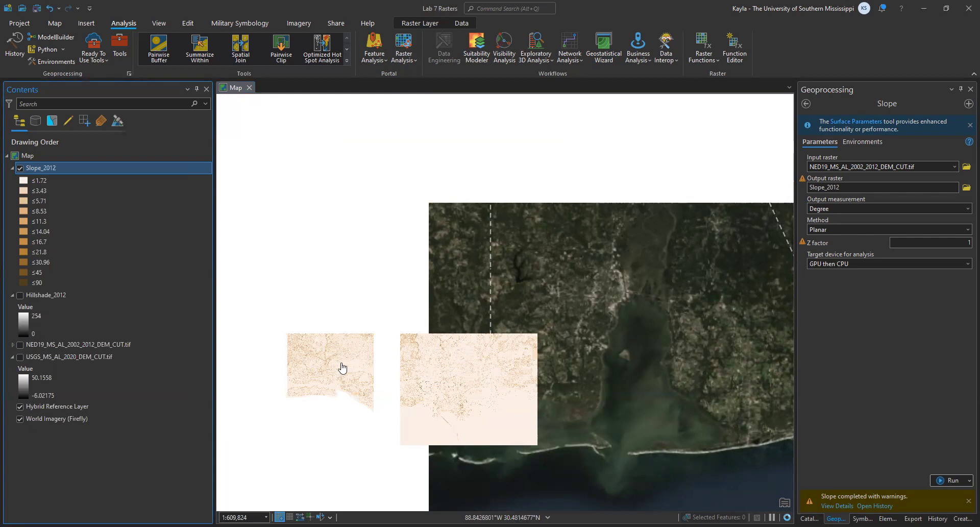
scroll(449, 365, "up", 2)
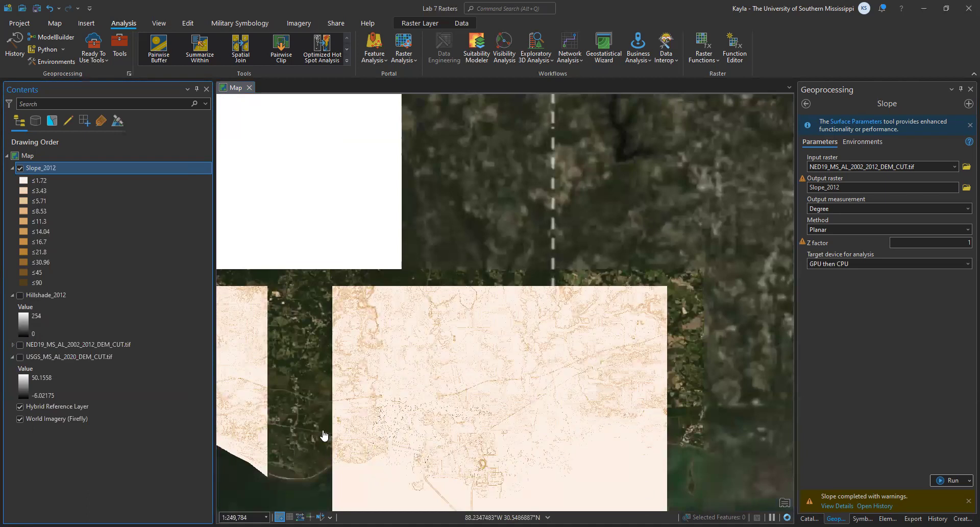
left_click_drag(417, 429, 449, 464)
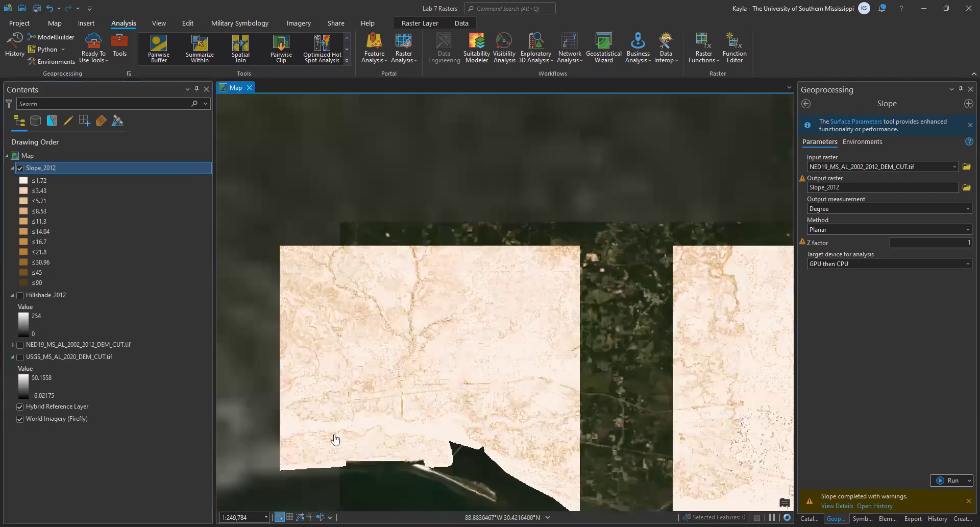
scroll(324, 324, "up", 2)
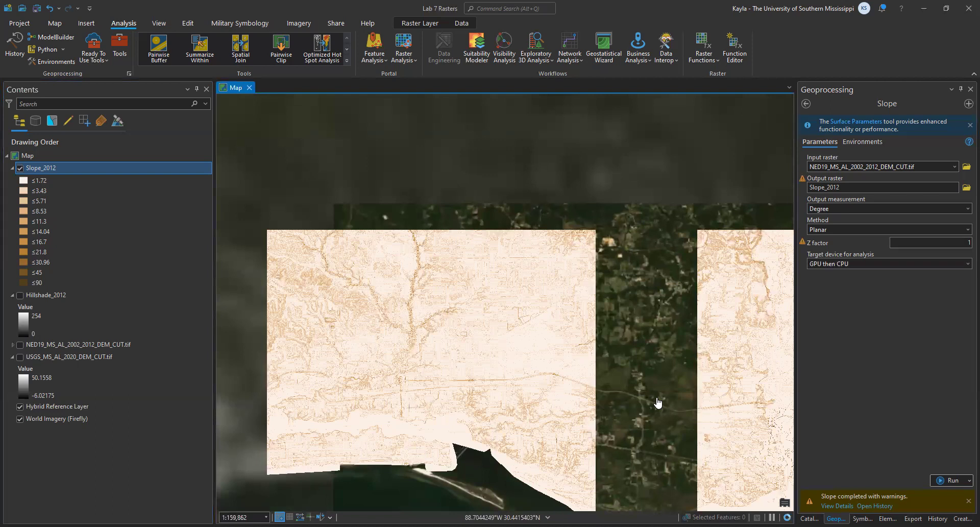
left_click_drag(692, 404, 405, 363)
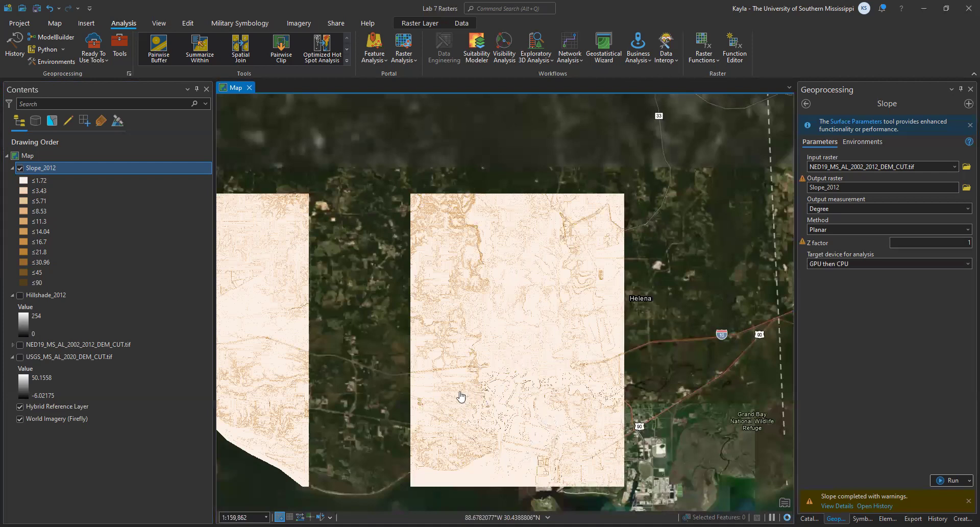
scroll(398, 281, "up", 4)
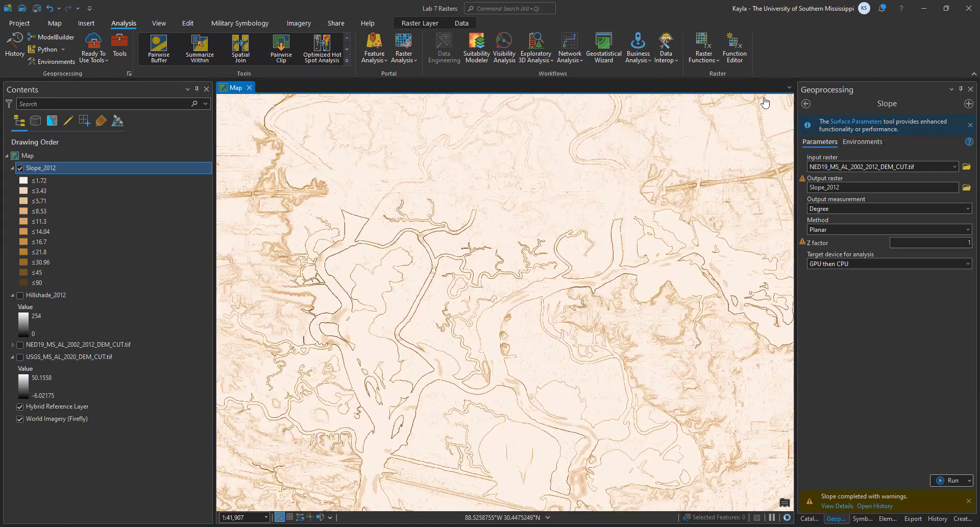